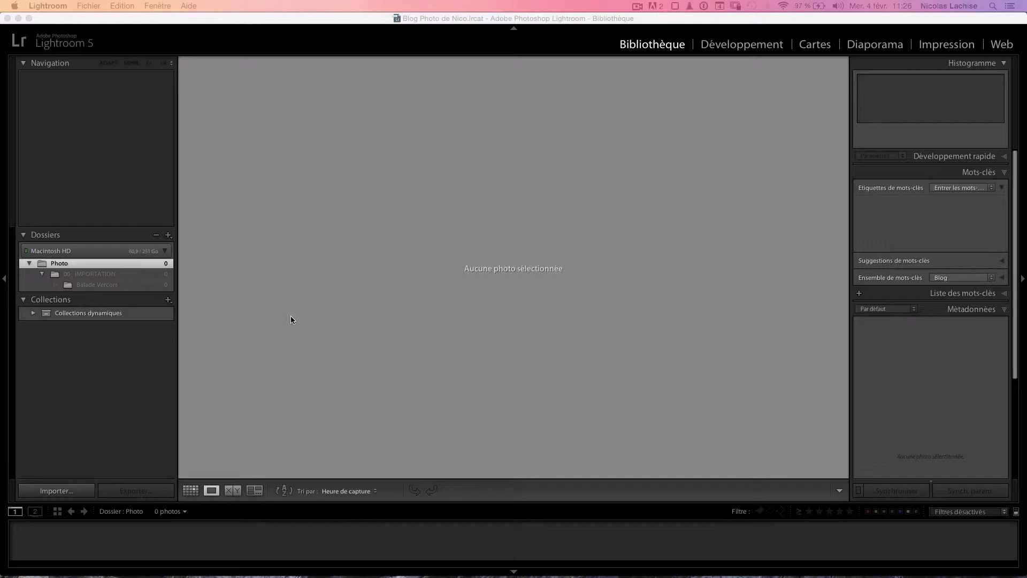
Step: Start a photo import and open the metadata preset editor for the metadata applied during import
click(40, 489)
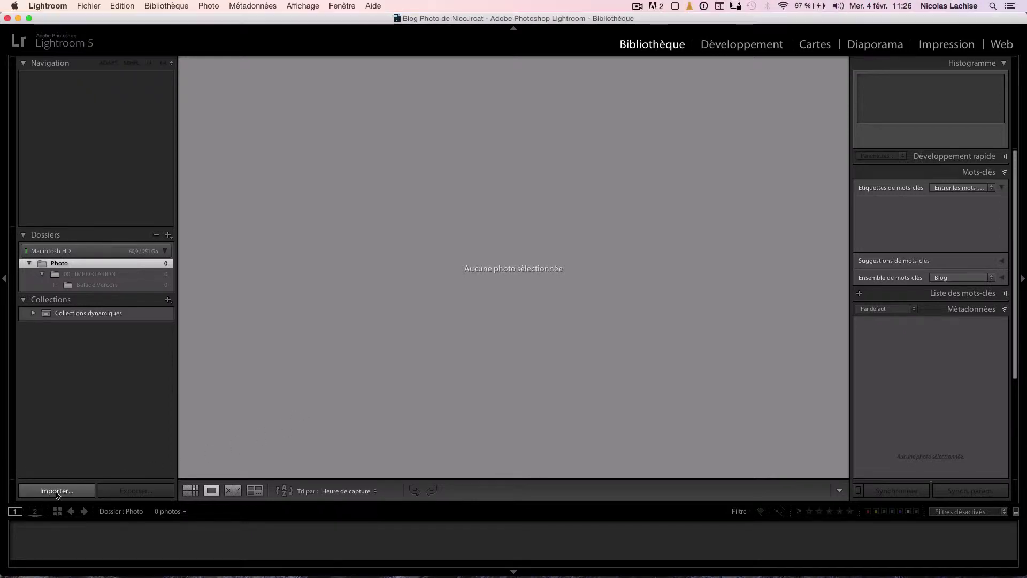
click(56, 491)
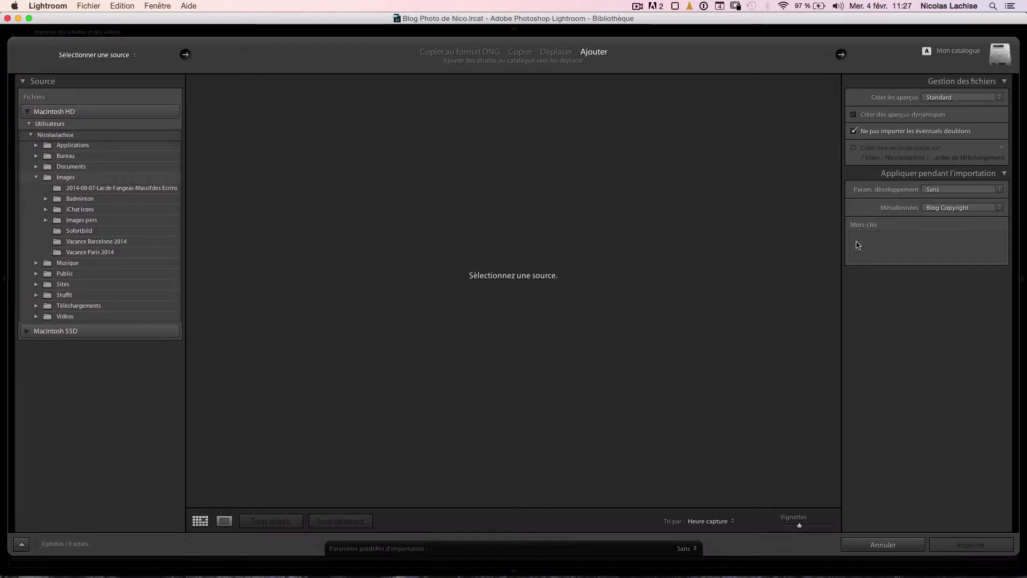
click(954, 208)
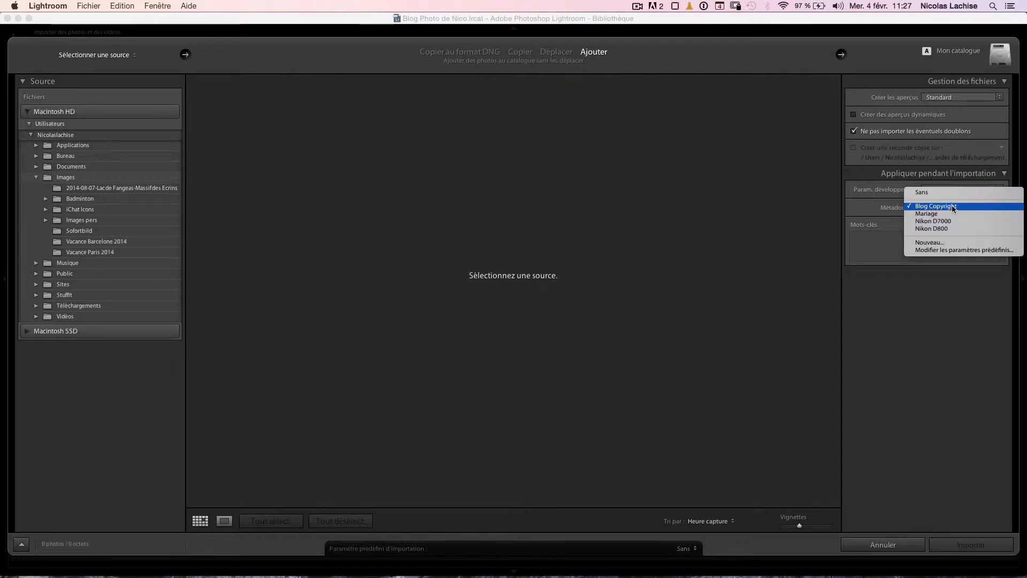
click(925, 251)
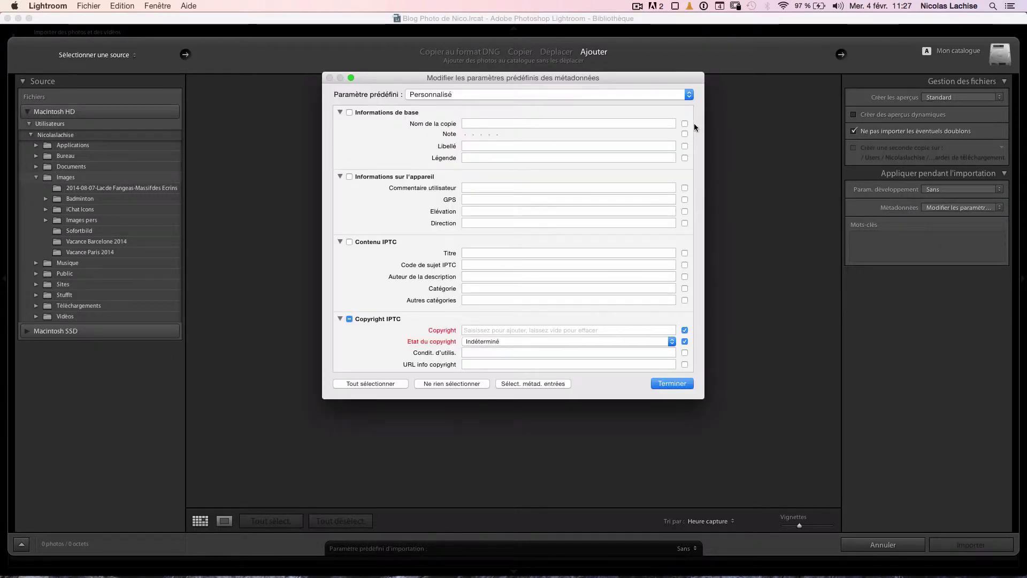
Step: Load the Blog Copyright preset in the metadata editor, examine its keyword, creator and copyright fields, and close the editor
scroll(613, 215, down, 5)
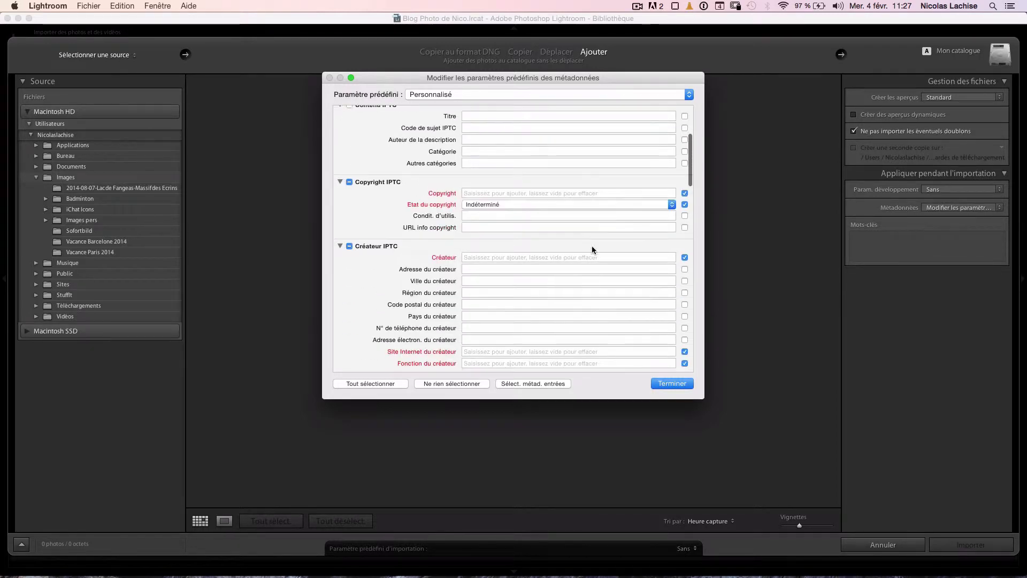
scroll(591, 249, down, 20)
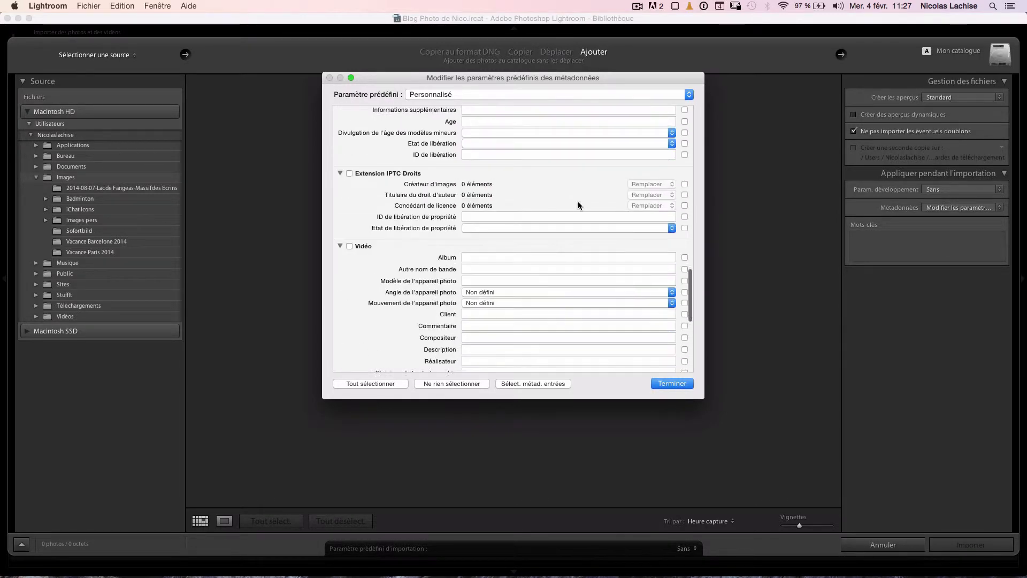
scroll(577, 206, down, 8)
scroll(580, 206, up, 9)
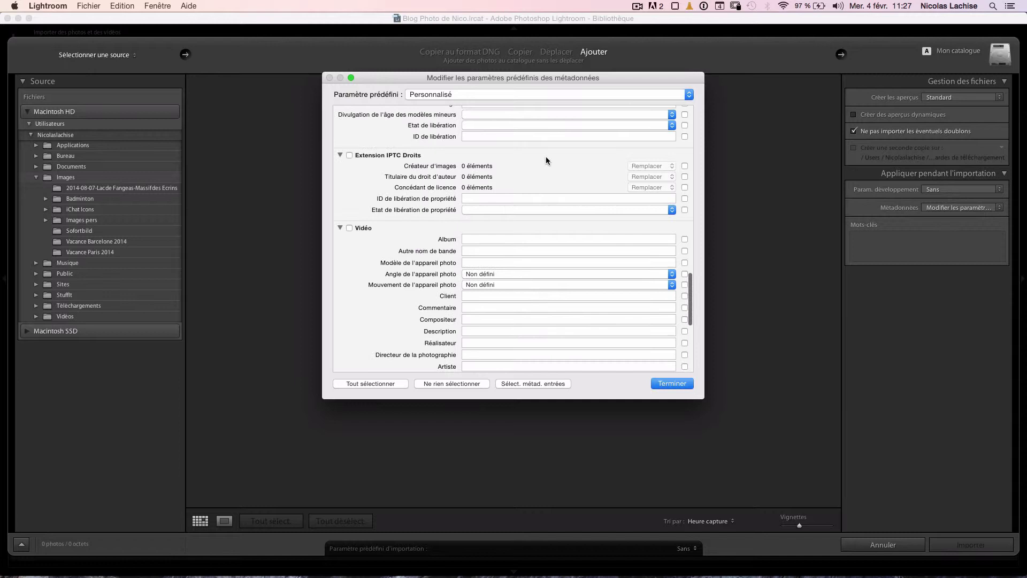
click(580, 99)
click(556, 111)
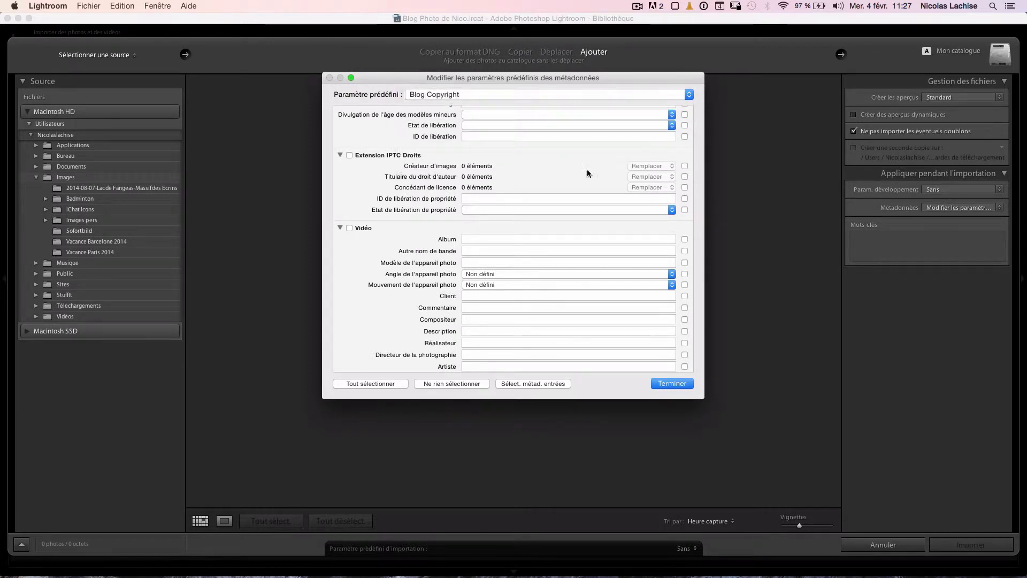
scroll(534, 188, down, 10)
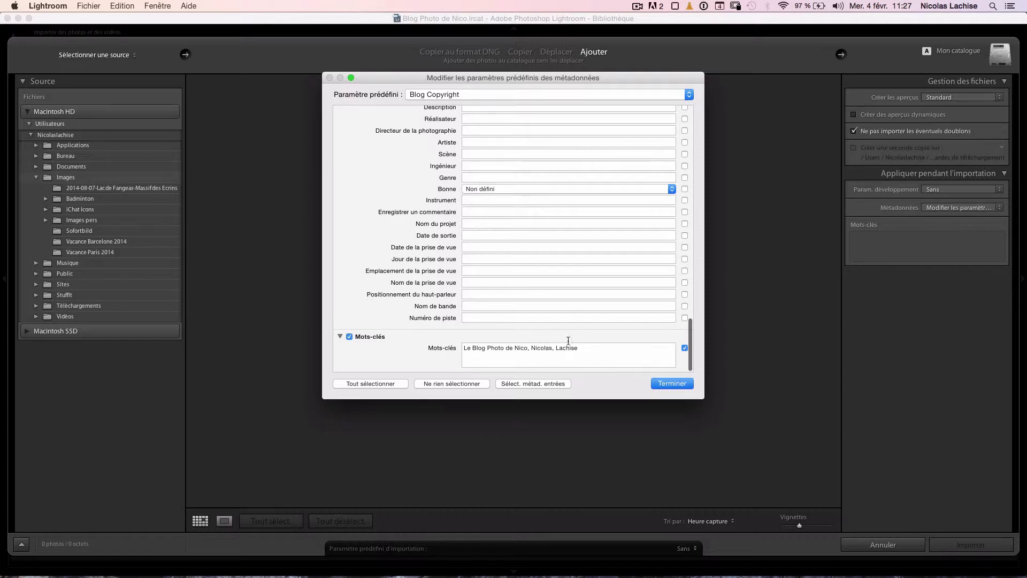
scroll(534, 203, up, 5)
scroll(537, 233, up, 10)
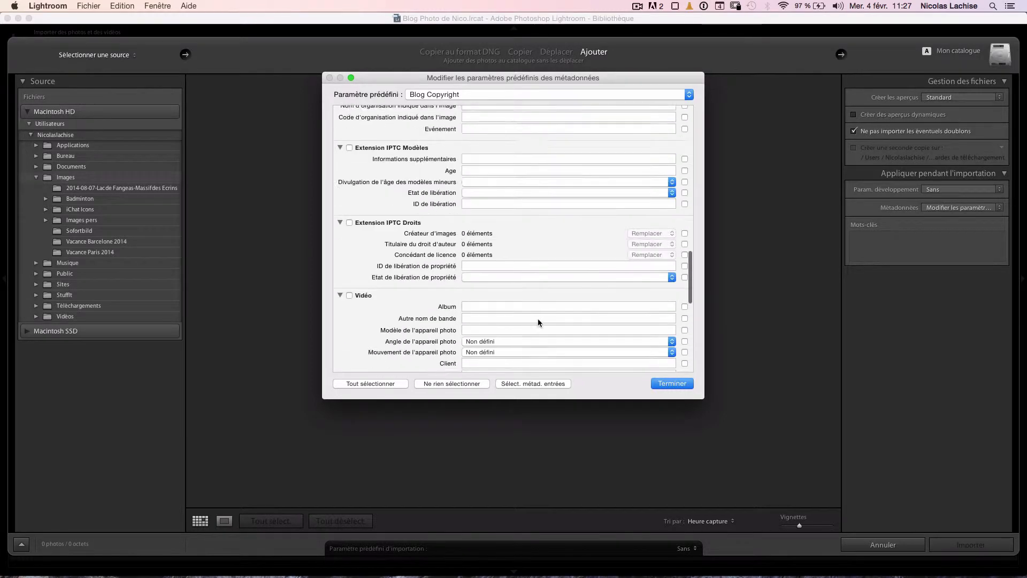
scroll(536, 249, up, 6)
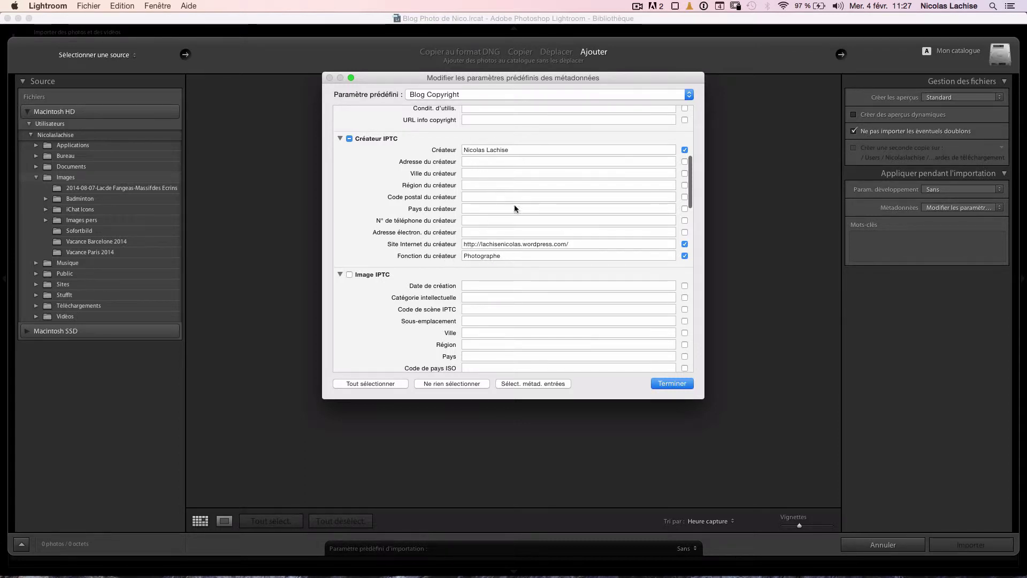
scroll(553, 239, up, 5)
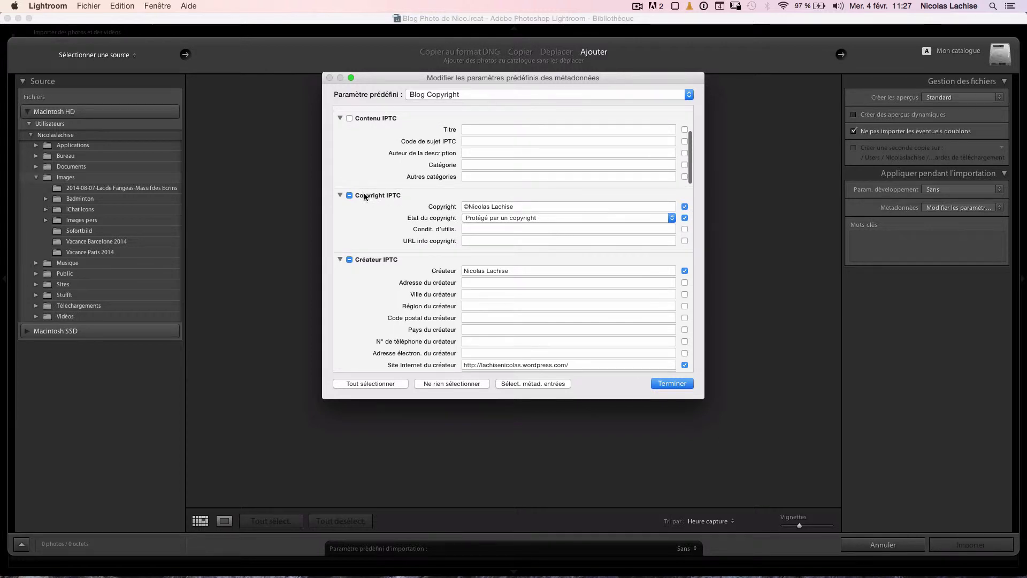
scroll(534, 219, up, 5)
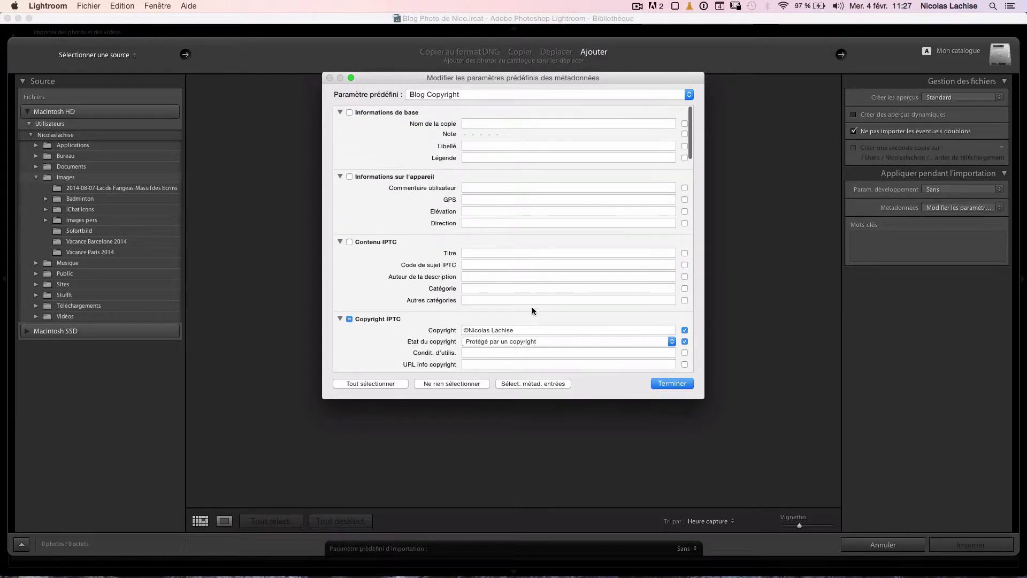
click(671, 384)
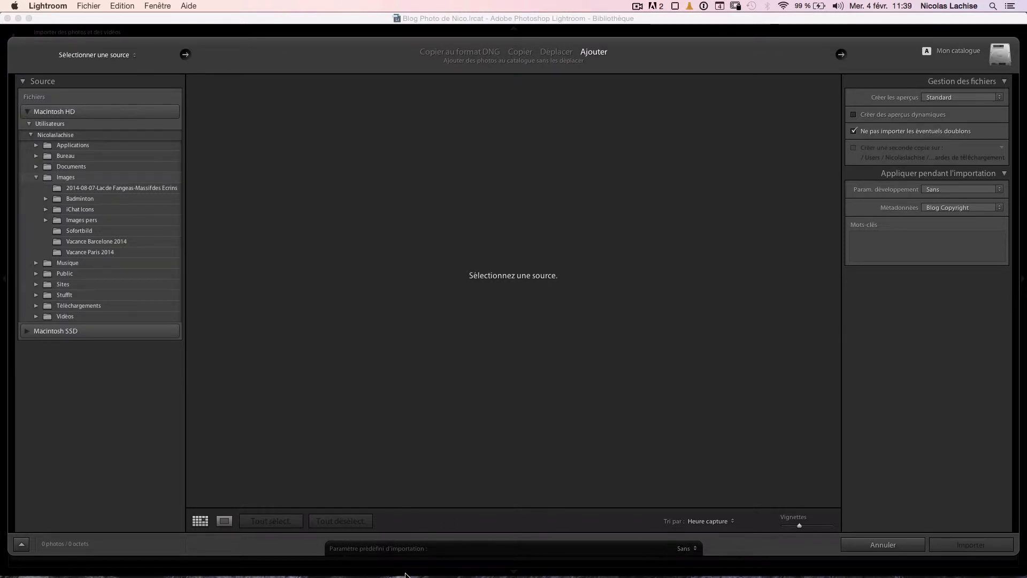
click(695, 549)
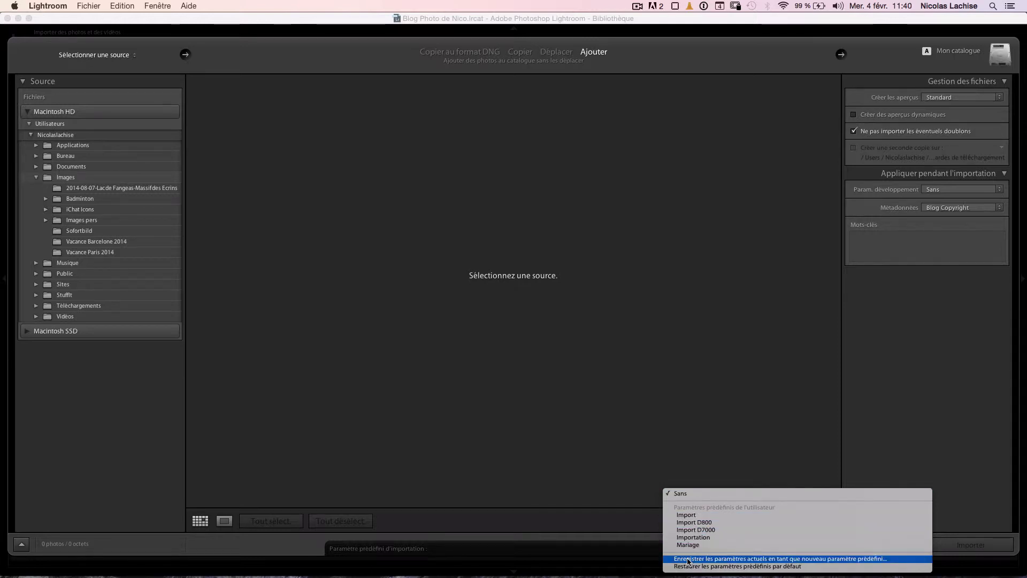
click(680, 559)
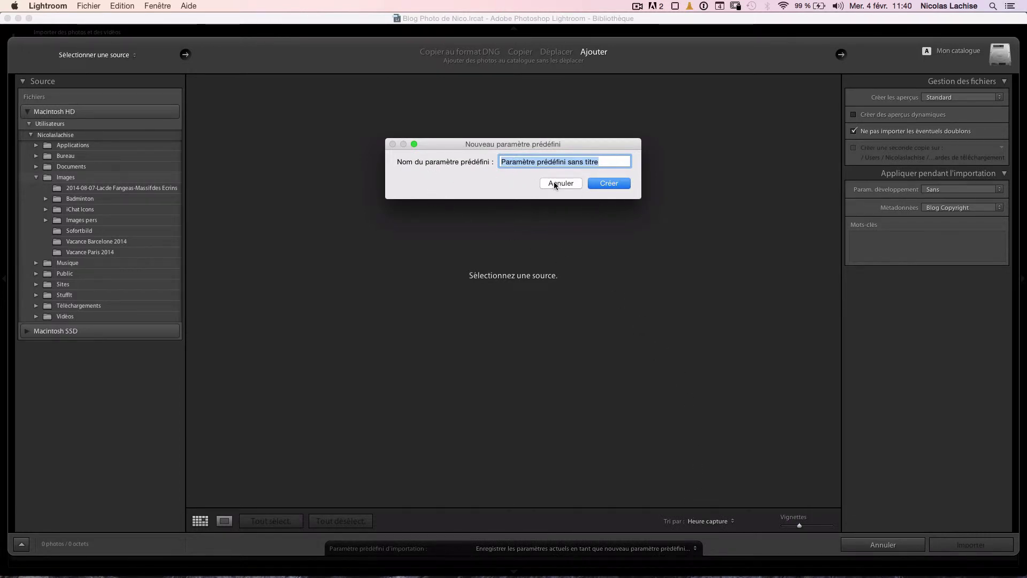
click(554, 181)
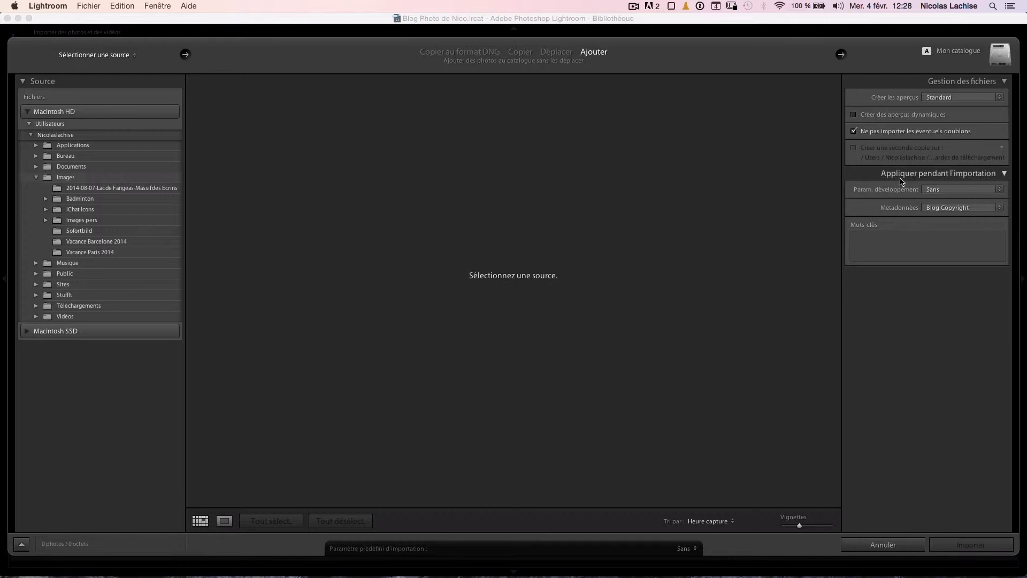
Step: Keep Blog Copyright as the import metadata and save the current import settings as a new preset named "Blog import"
click(951, 209)
click(950, 206)
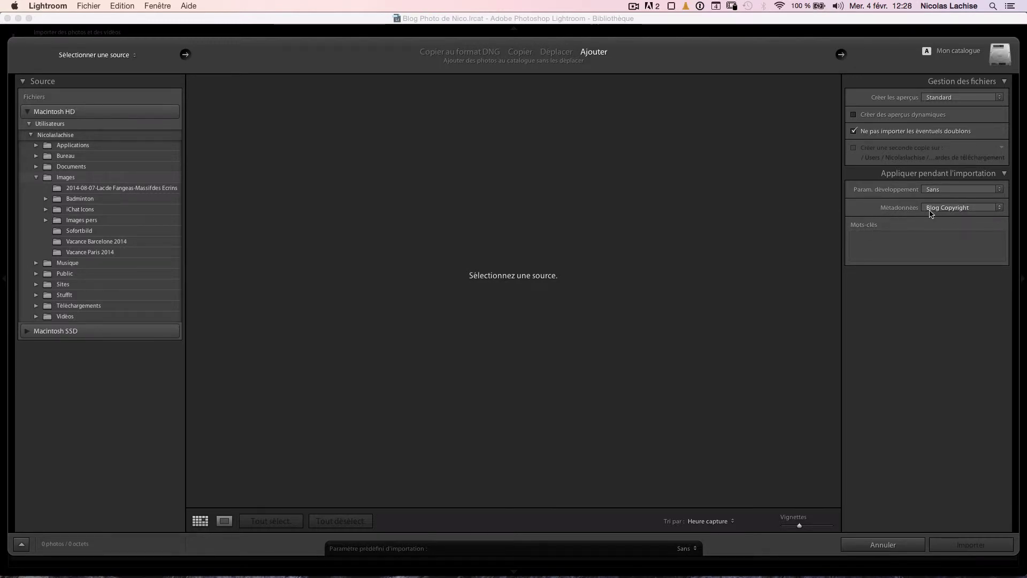
click(680, 548)
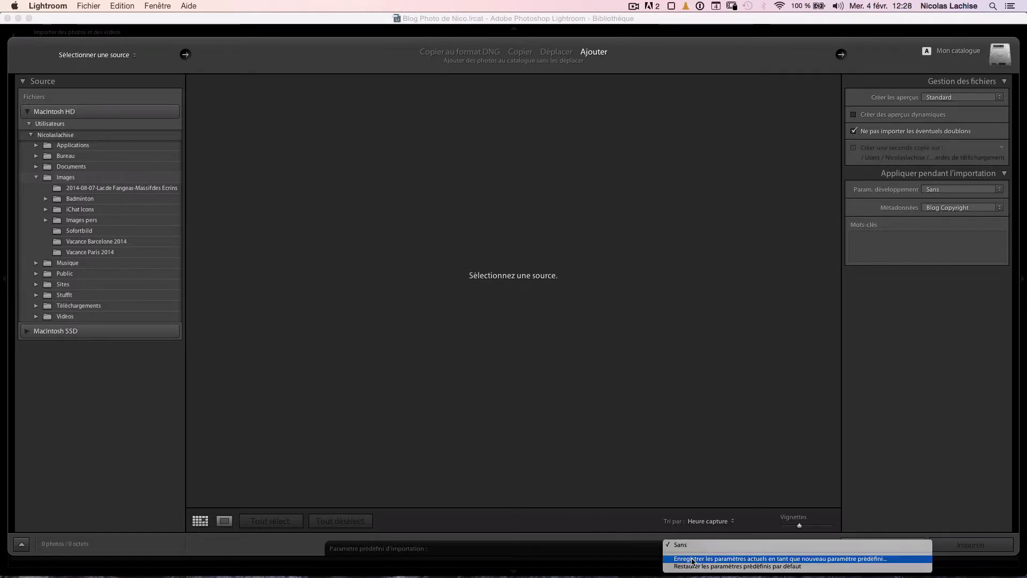
click(686, 548)
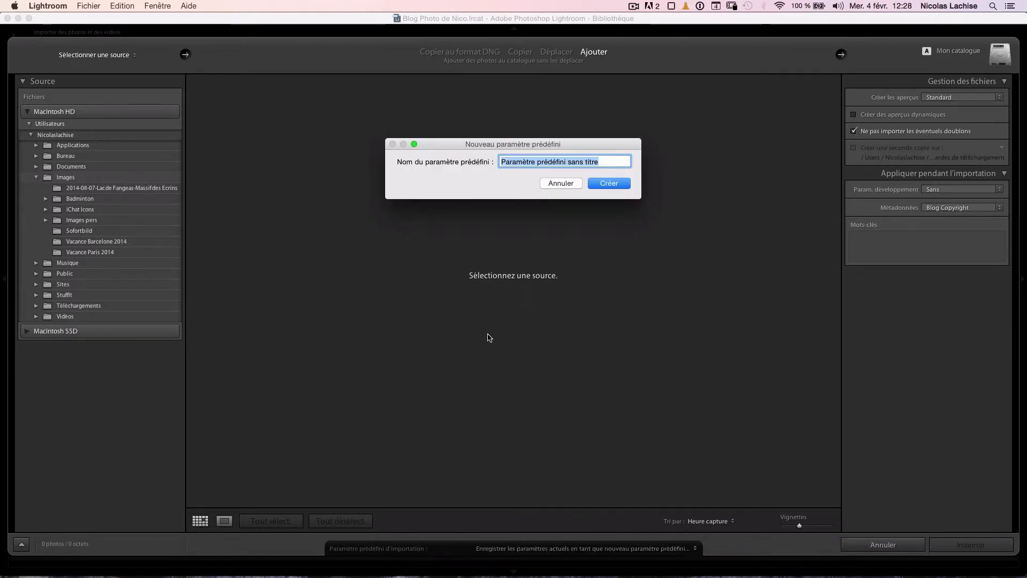
text(Blog import)
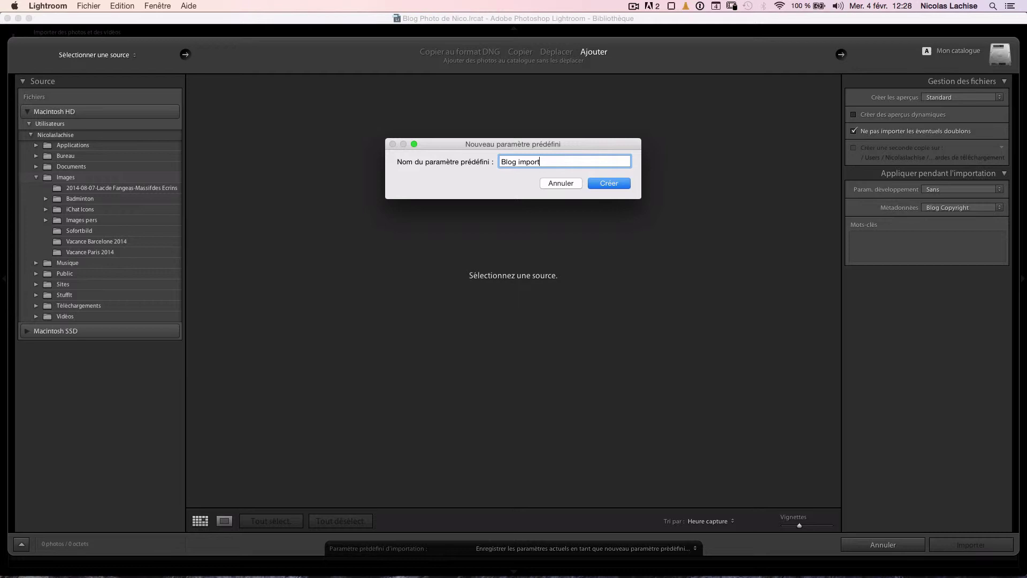
key(Return)
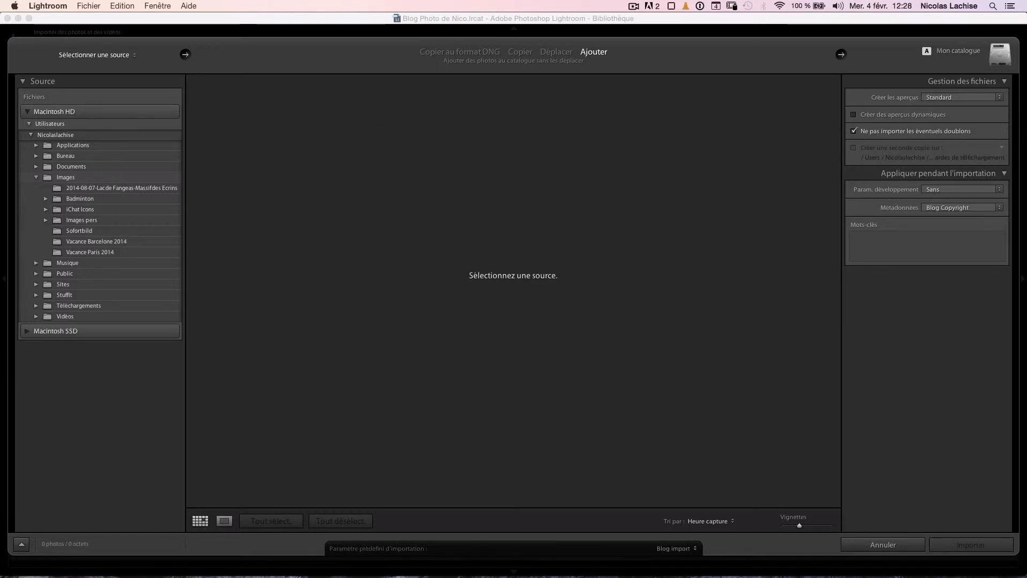
Step: Choose the recent Balade Vercors folder as the source and import all its photos into the catalogue
click(138, 54)
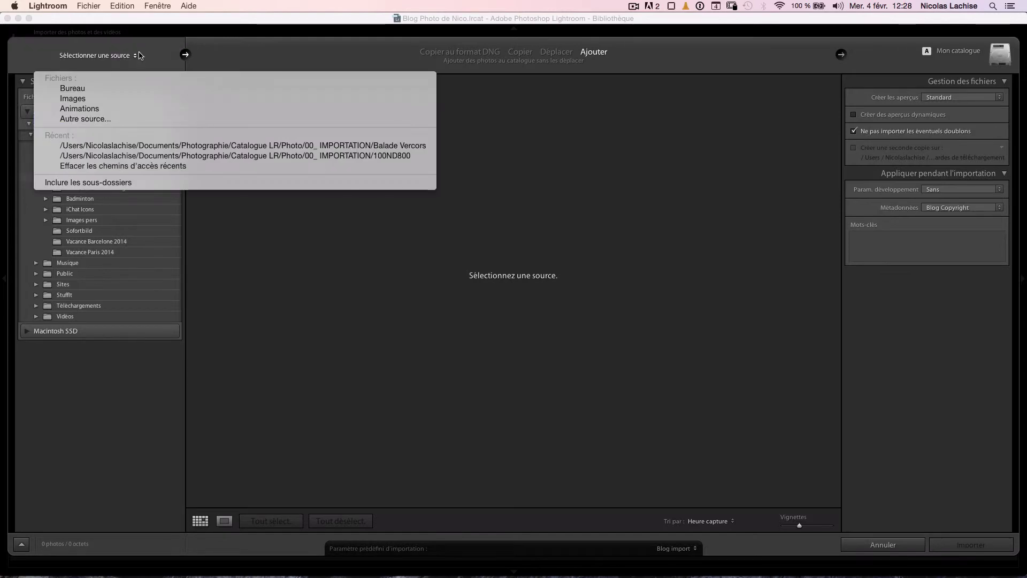
click(147, 145)
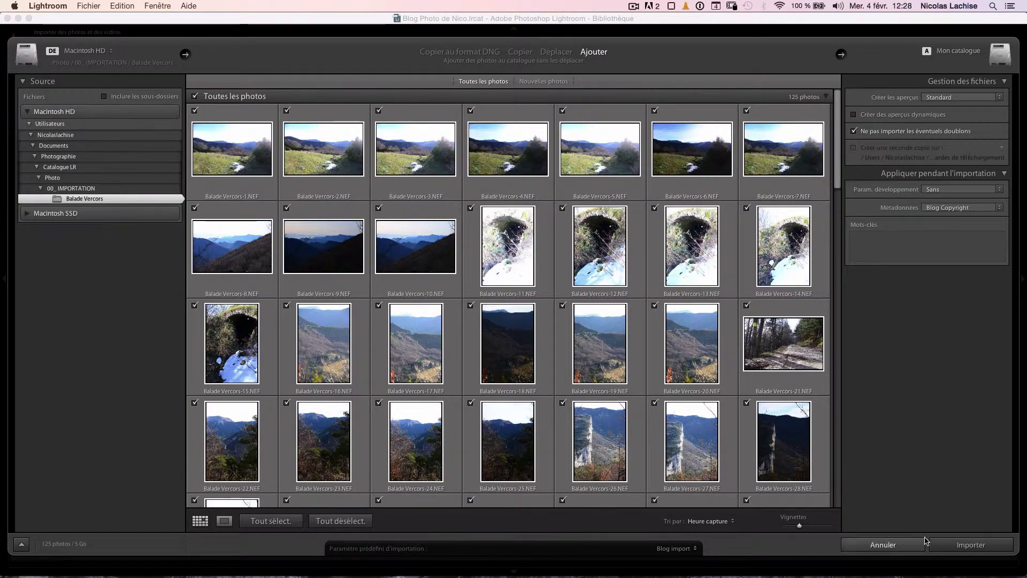
click(942, 547)
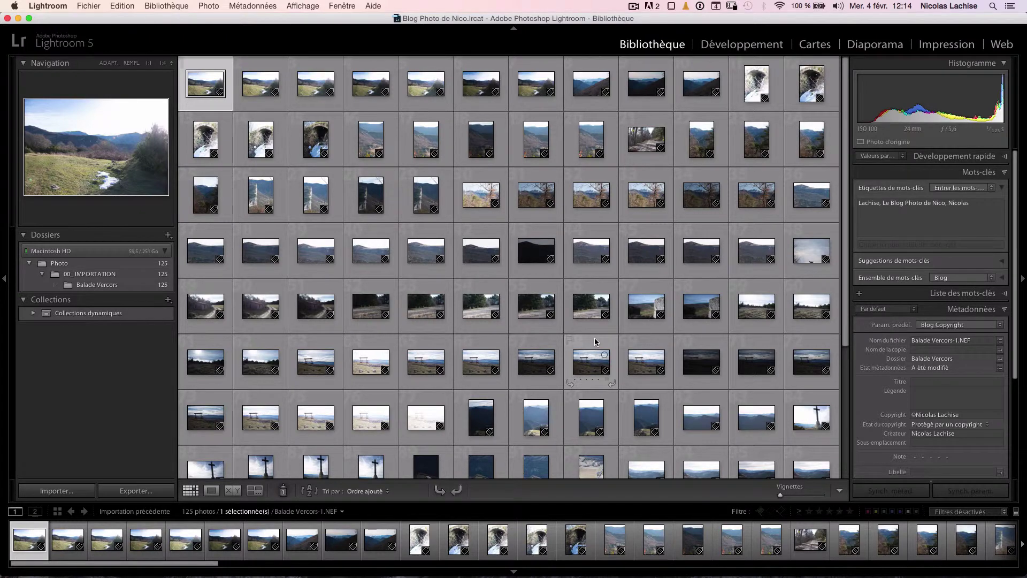
Step: Start another import, set its metadata preset to Nikon D800 and enter the keywords "famille, vacance"
click(57, 493)
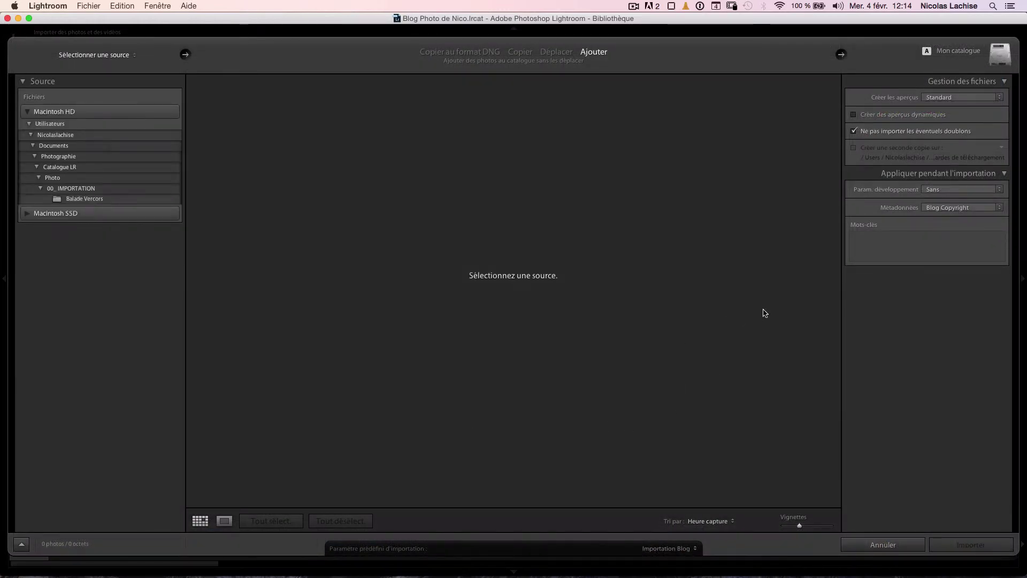
click(934, 209)
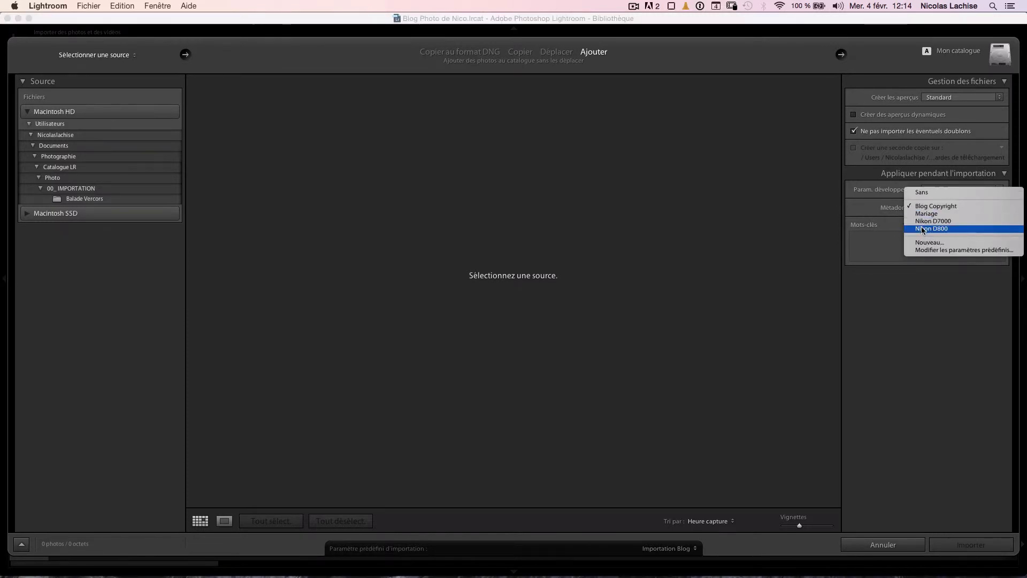
click(936, 227)
click(904, 245)
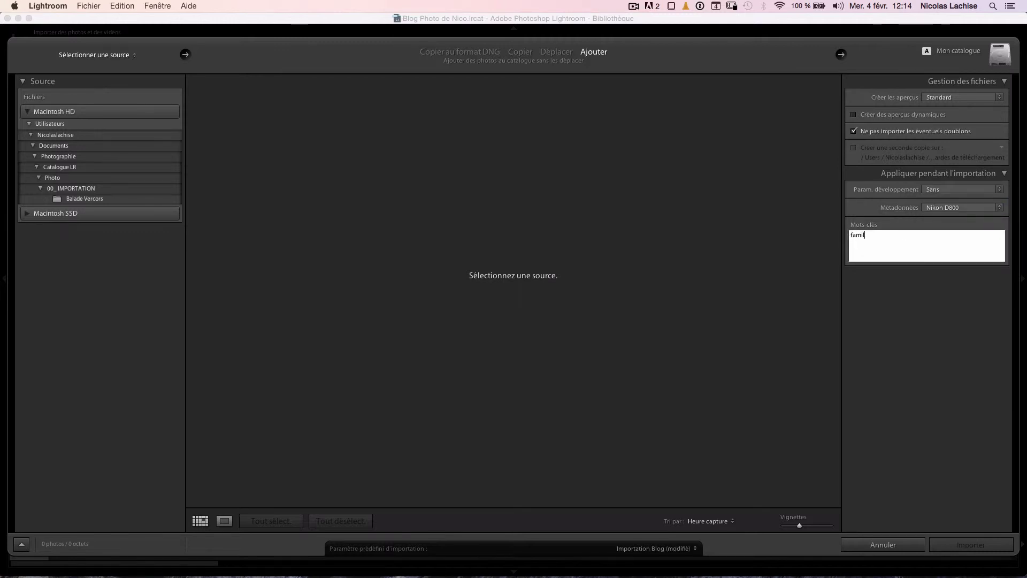
text(famille, vacance)
key(Tab)
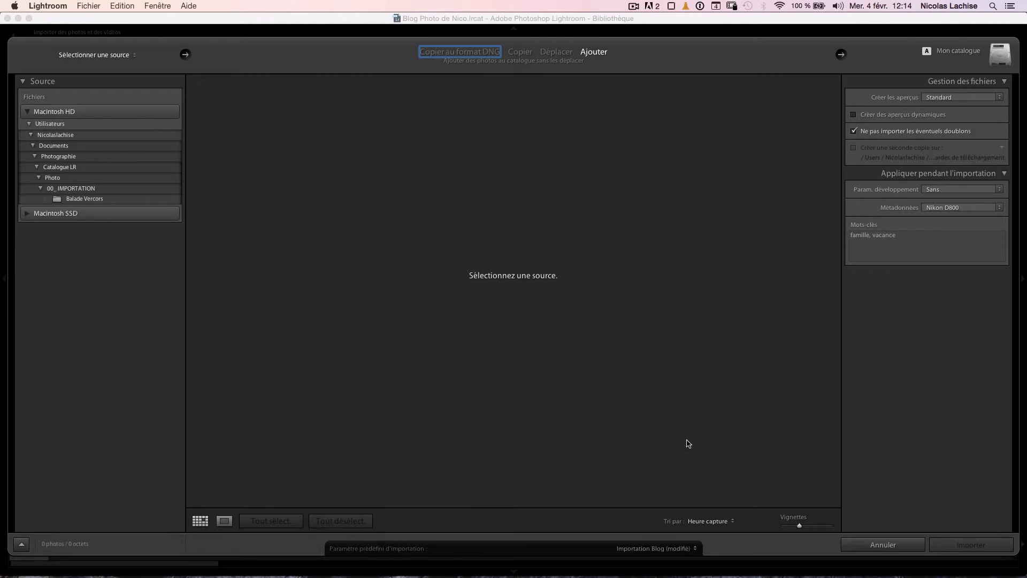
Step: Reapply the saved Importation Blog preset to the import settings
click(641, 551)
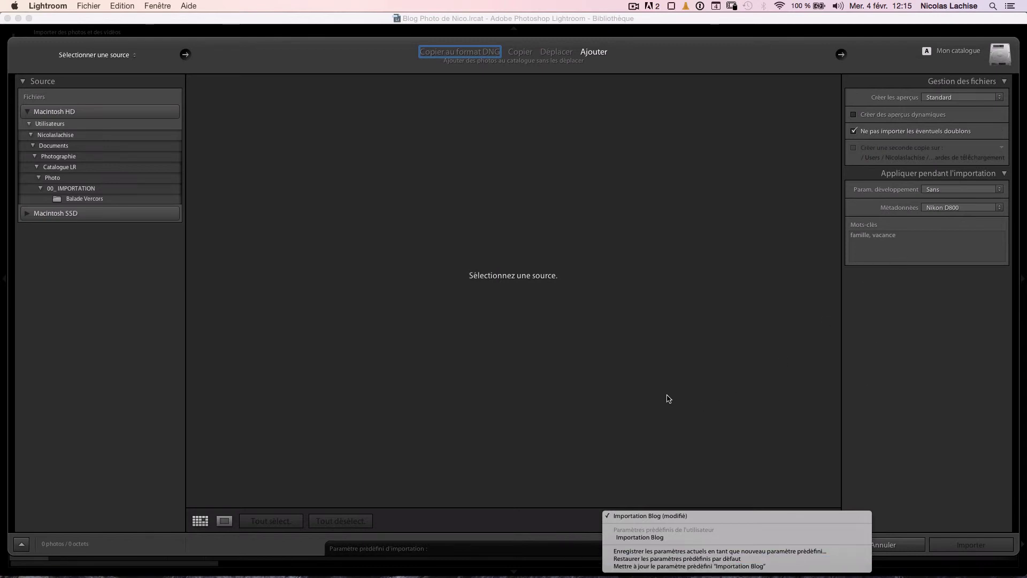
click(651, 538)
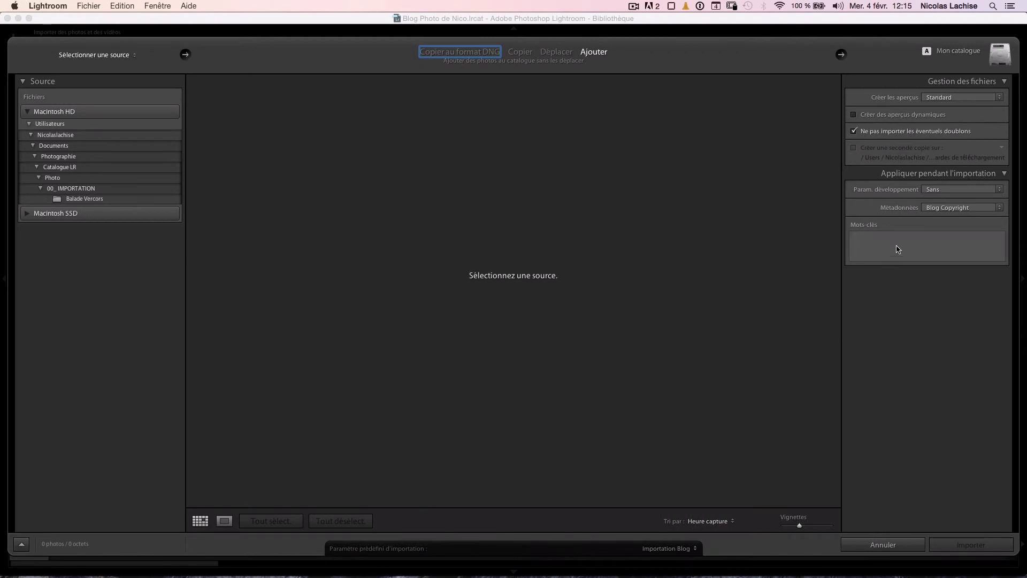
click(673, 548)
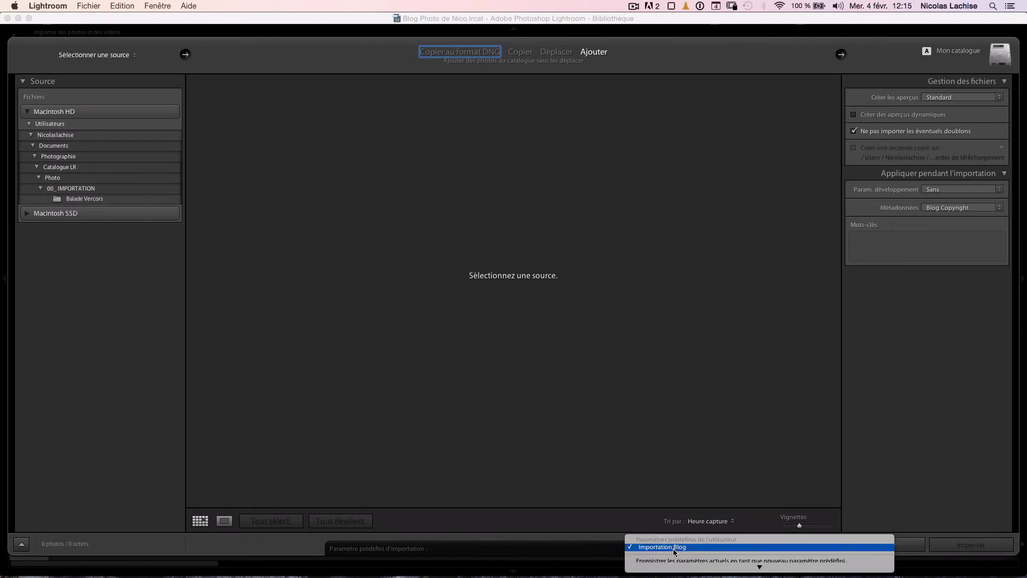
click(912, 258)
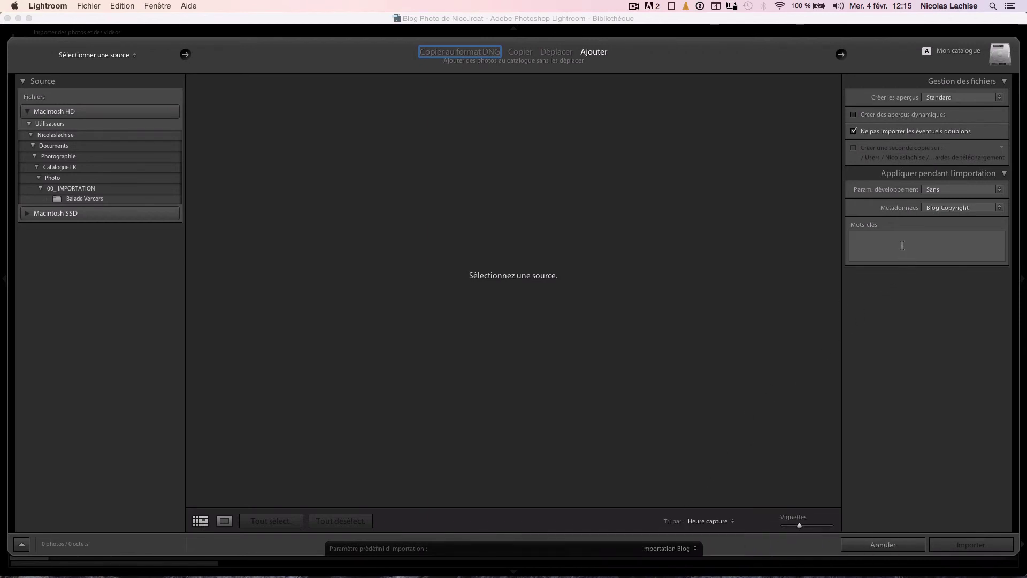
Step: Enter "famille, vacance" as the keywords applied during import
click(894, 251)
text(famille,)
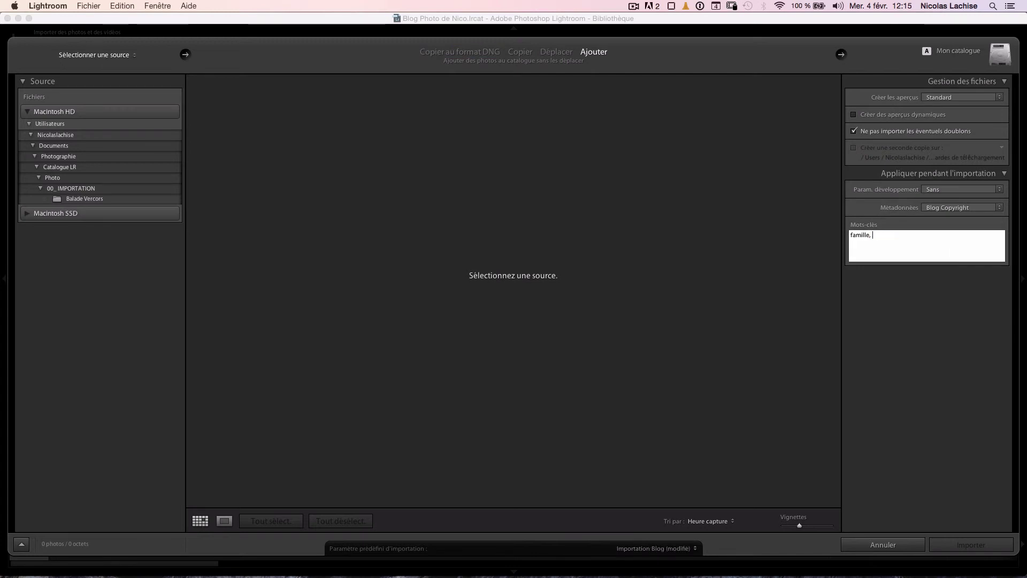
text( vacance)
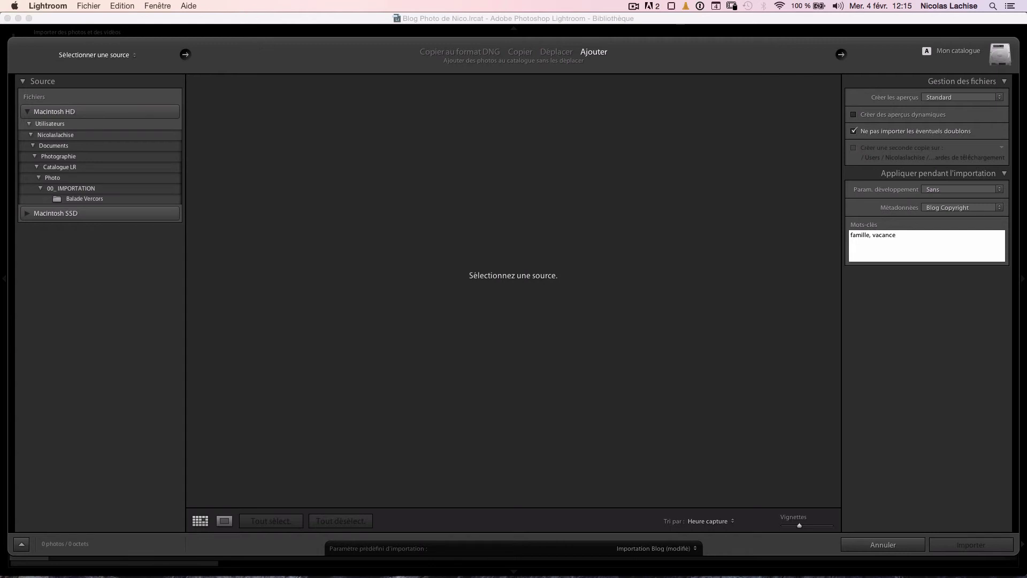
Step: Set the import metadata preset to Nikon D800 and save the current settings as a new import preset named "Photo famile"
click(950, 208)
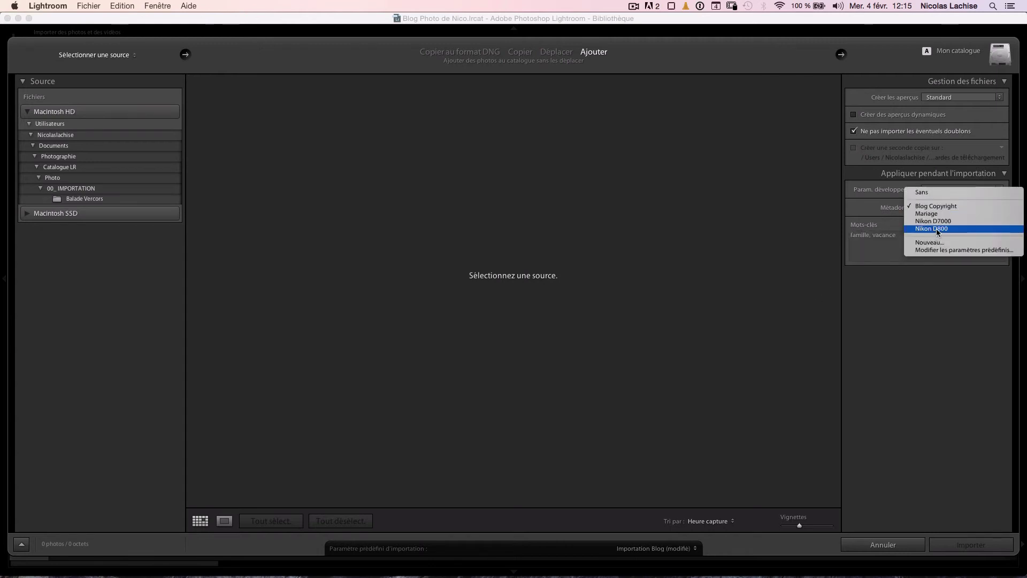
click(936, 229)
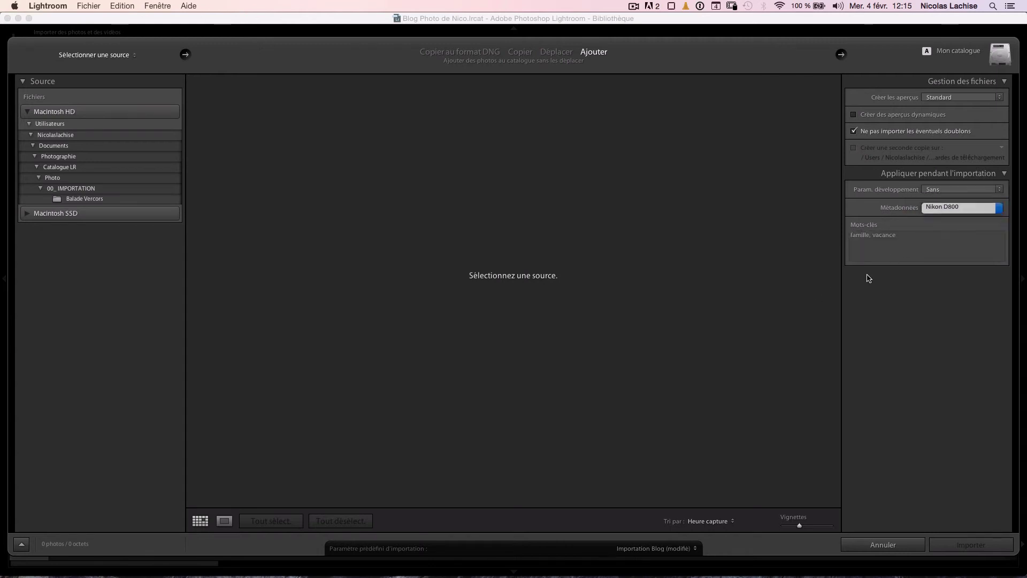
click(657, 556)
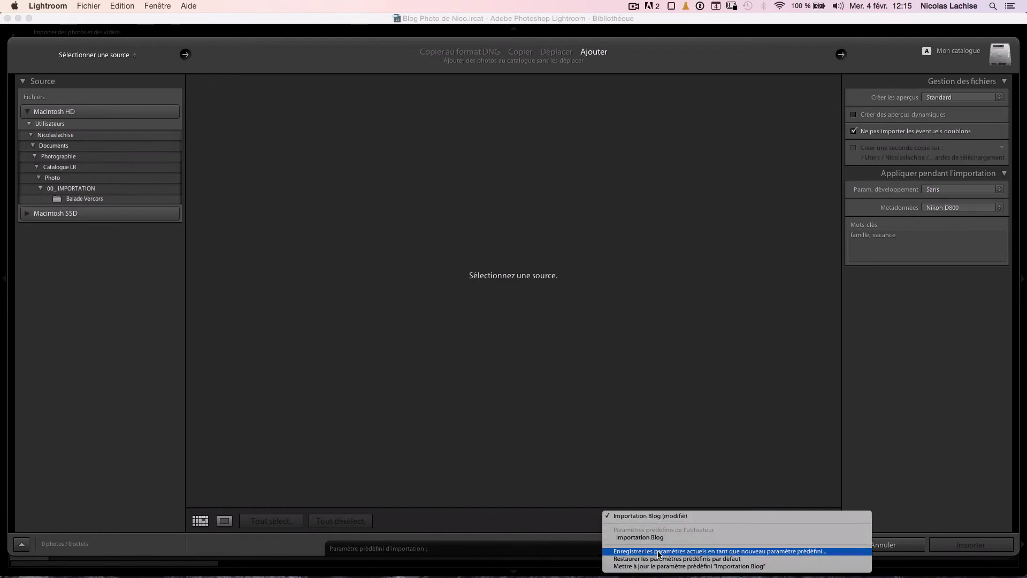
click(658, 552)
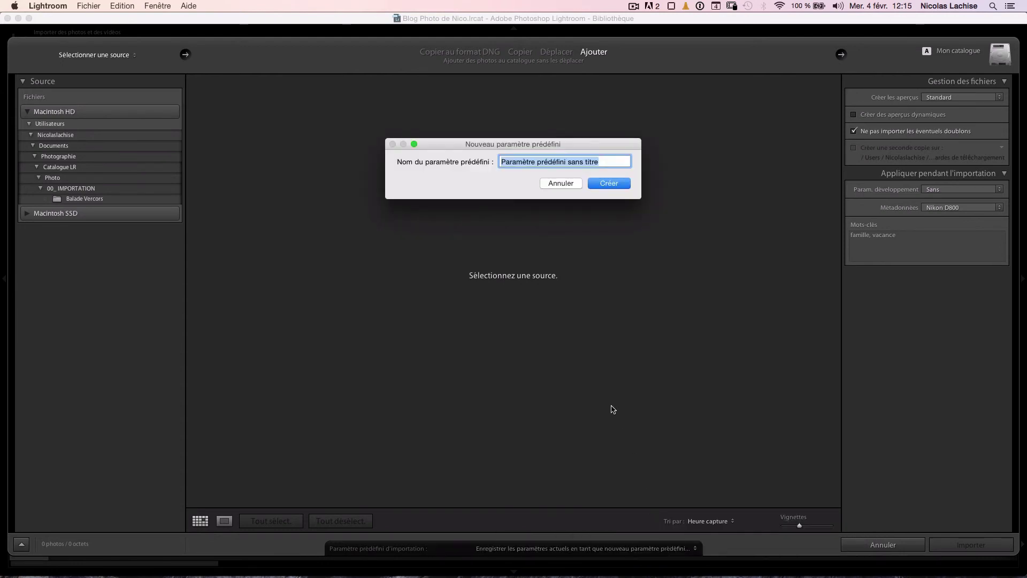
text(Photo famile)
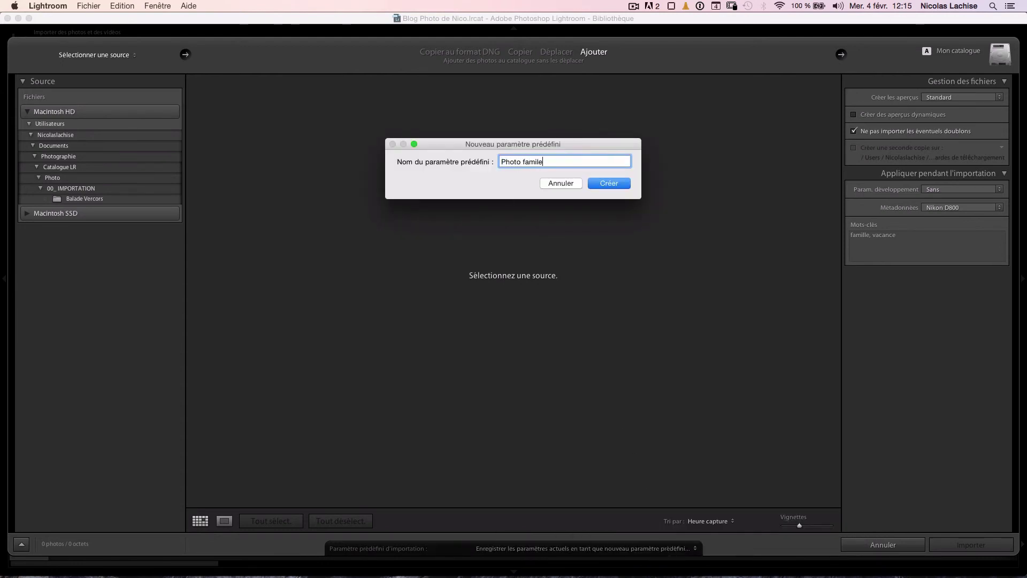
key(Return)
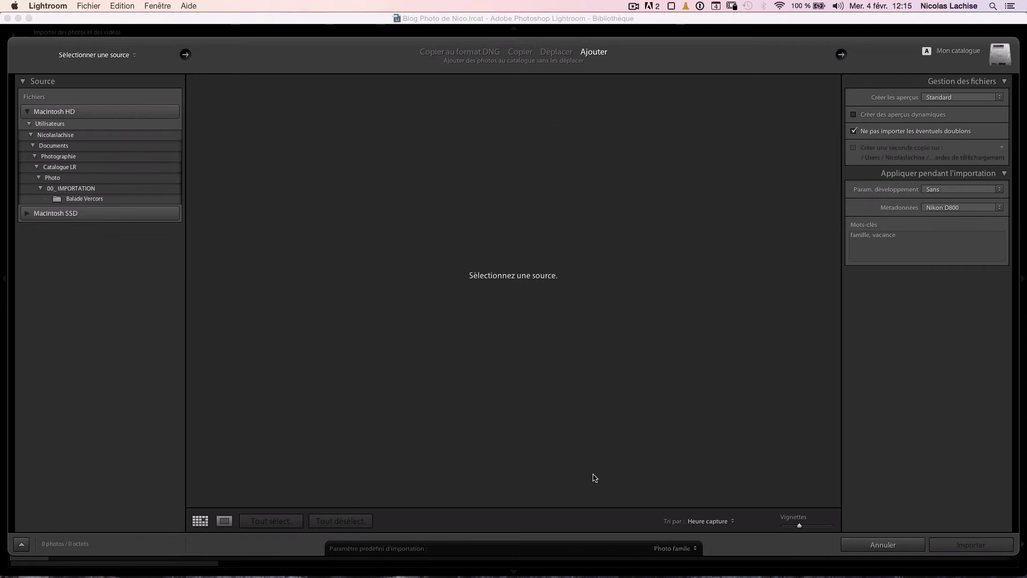
Step: Switch back and forth between the Importation Blog and Photo famile import presets, ending with Importation Blog applied
click(669, 549)
click(674, 549)
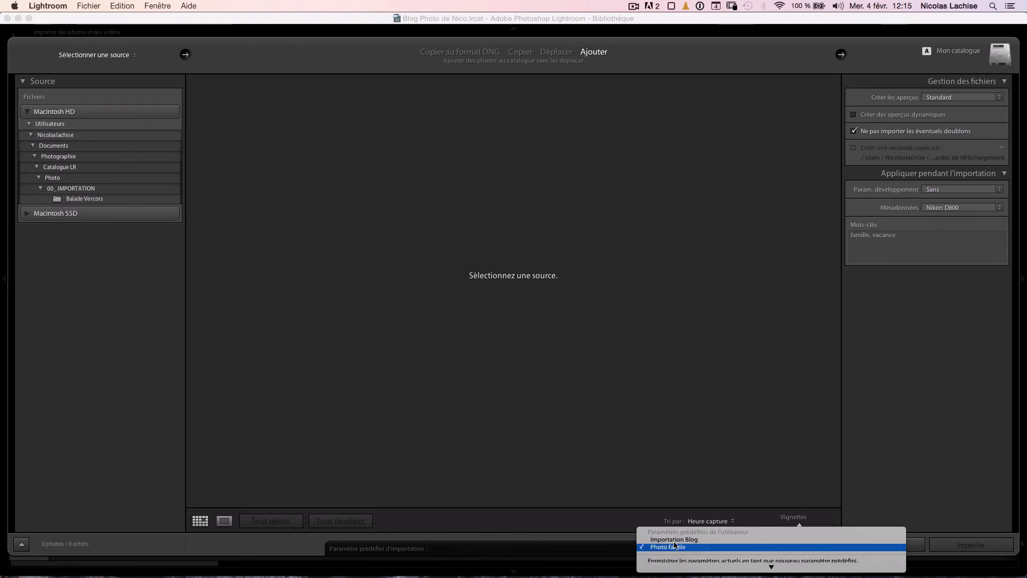
click(674, 539)
click(674, 554)
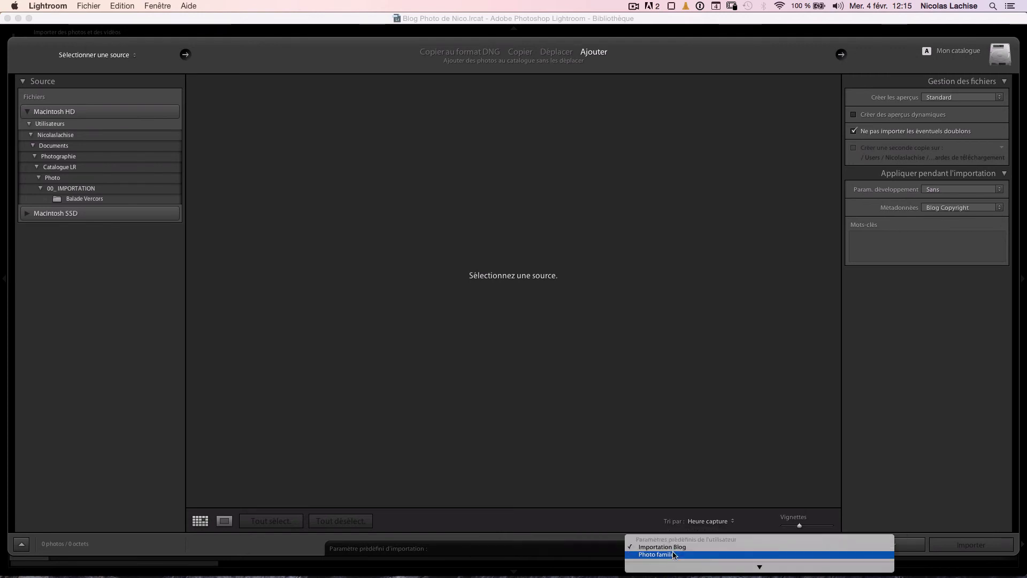
click(674, 554)
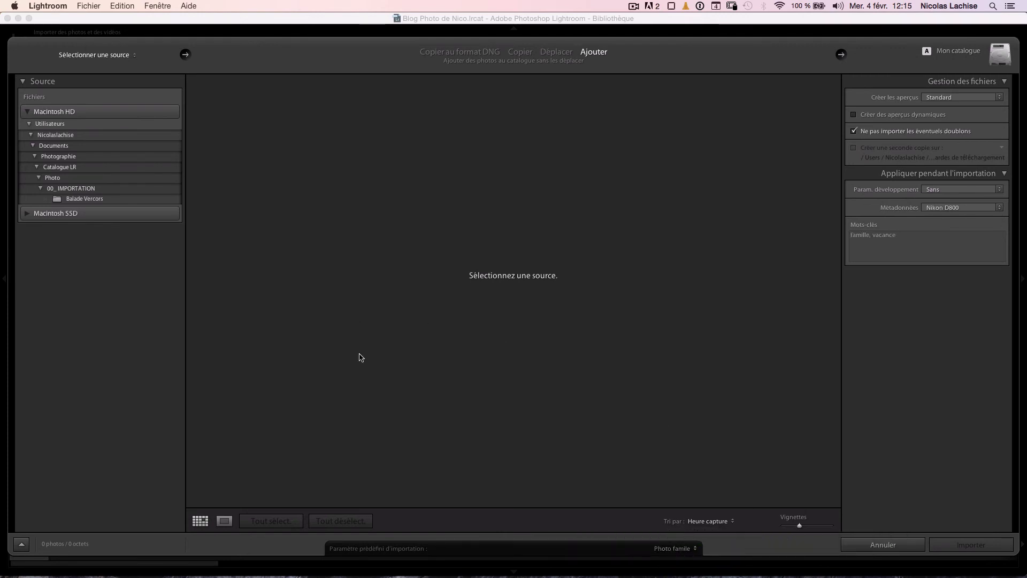
click(677, 548)
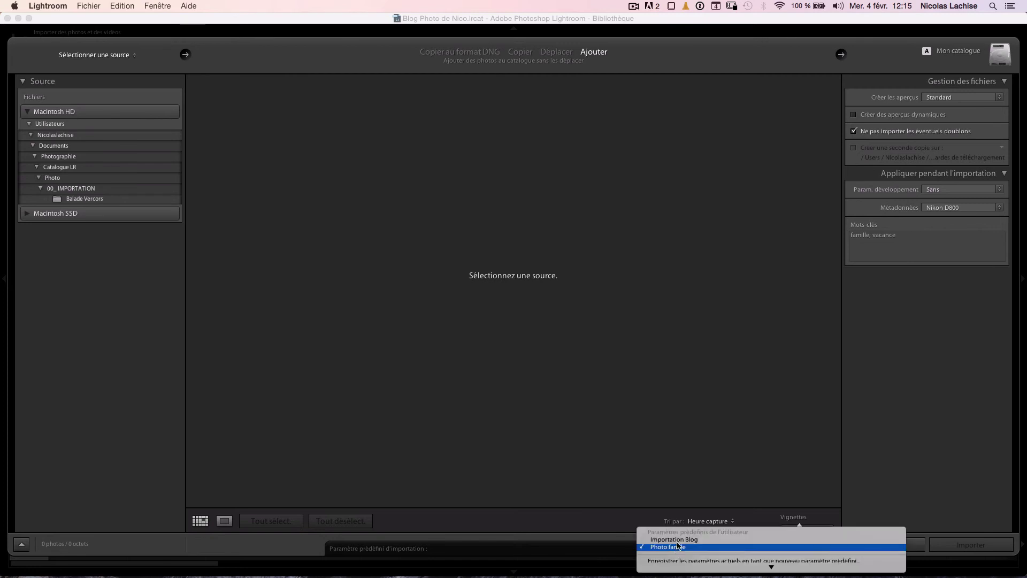
click(677, 539)
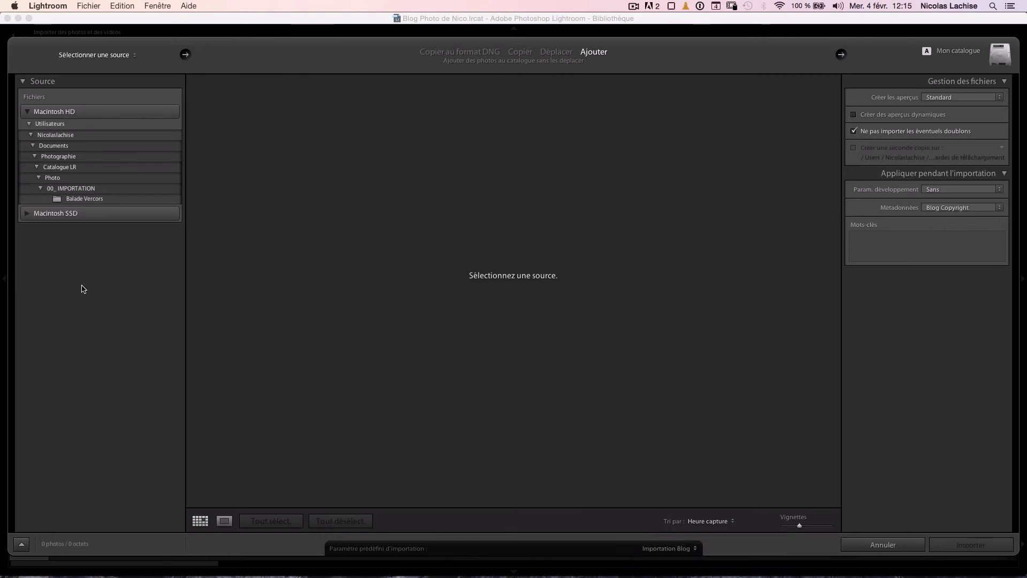